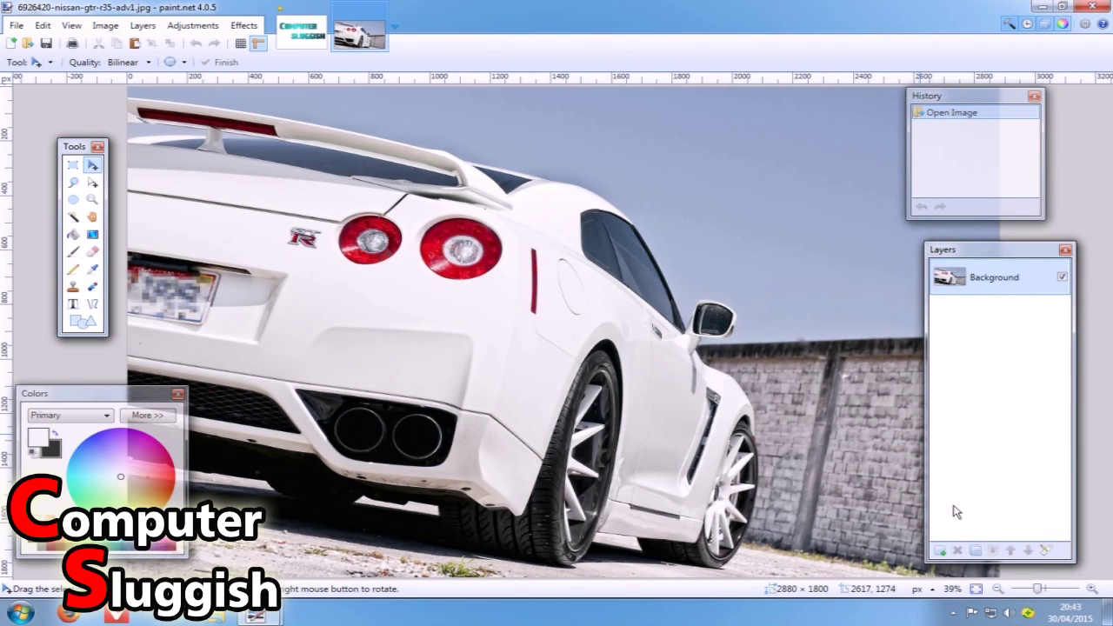
Add an empty Layer 2 and set up the red Paintbrush at 175-pixel width.
{"action": "left_click", "coordinate": [944, 554]}
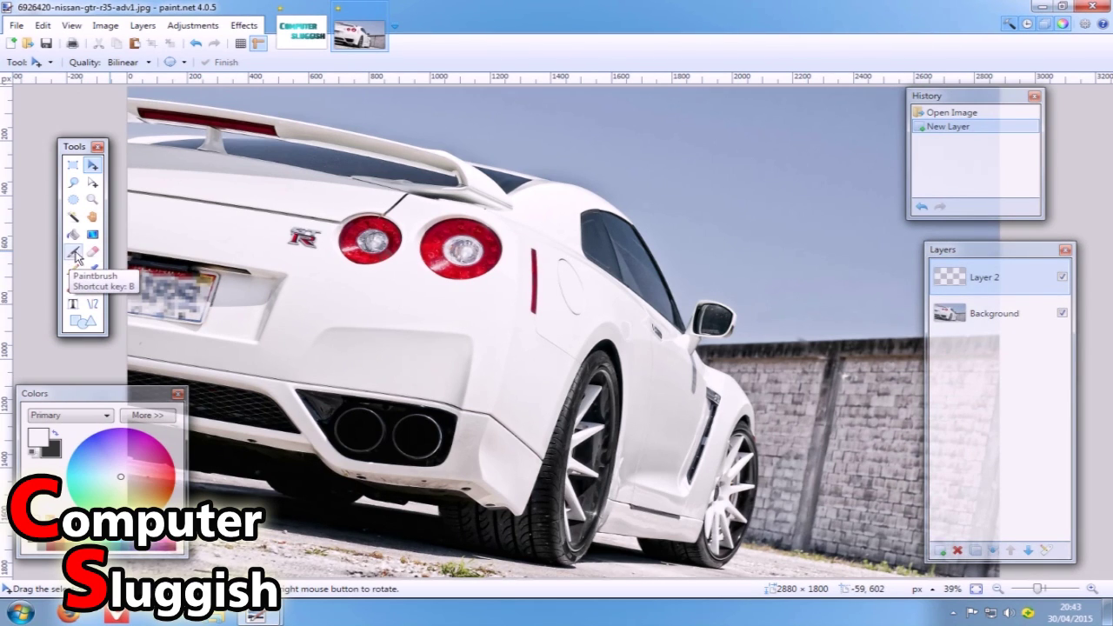
{"action": "left_click", "coordinate": [74, 253]}
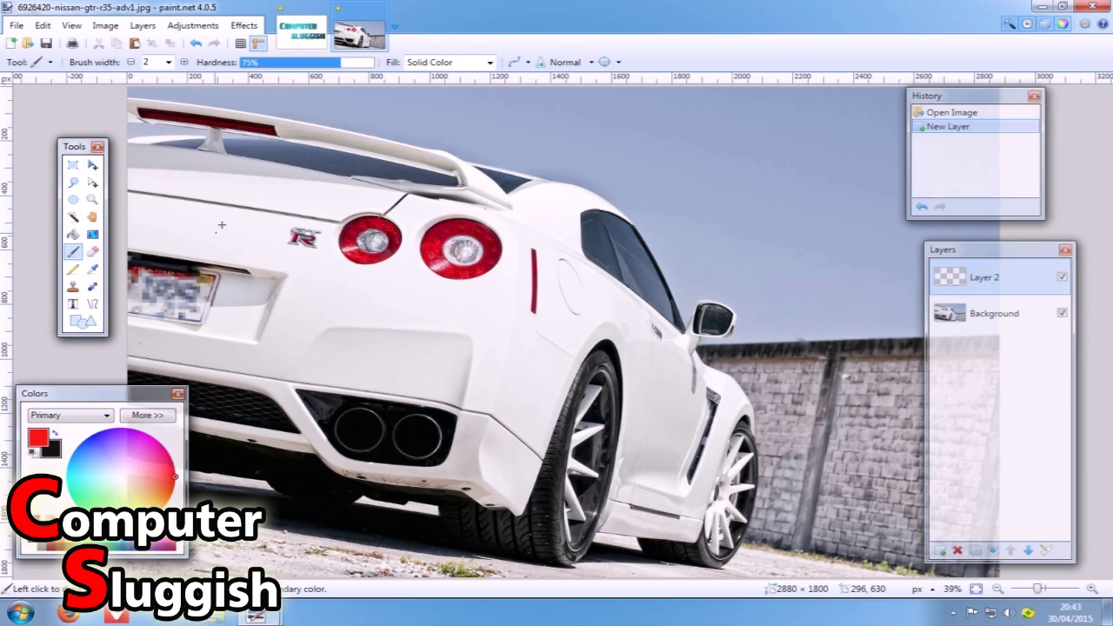
{"action": "left_click", "coordinate": [169, 61]}
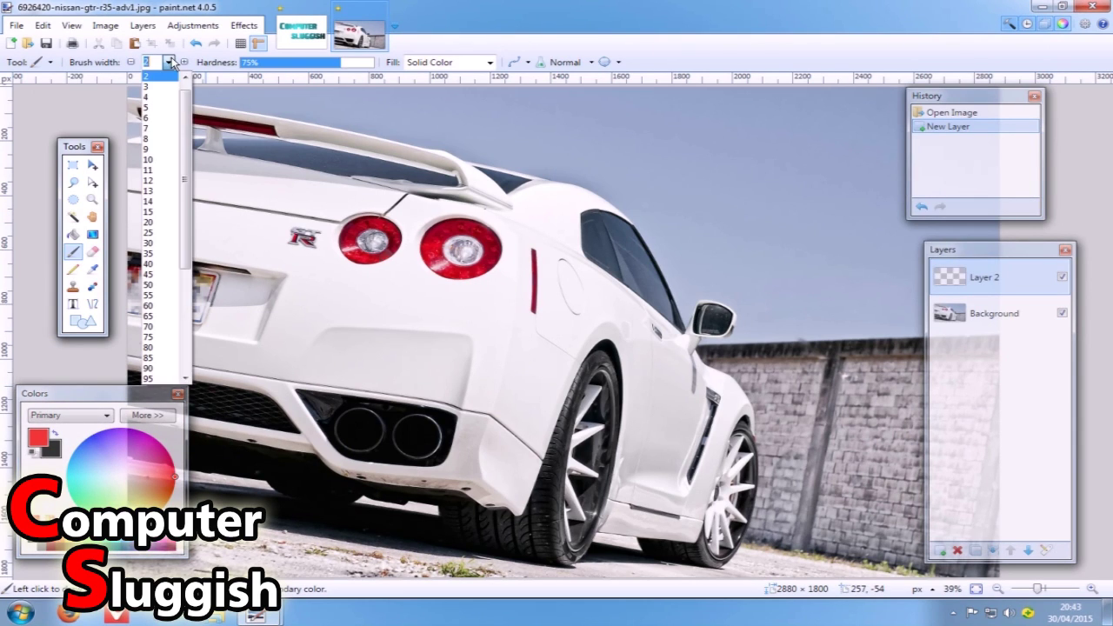
{"action": "left_click", "coordinate": [154, 264]}
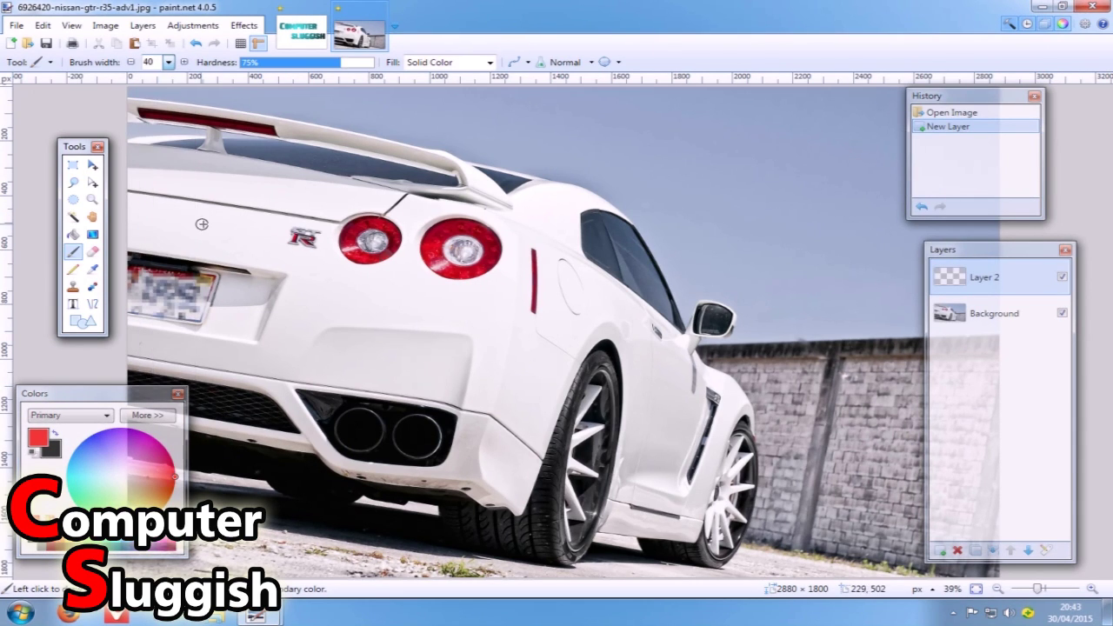
{"action": "left_click", "coordinate": [170, 62]}
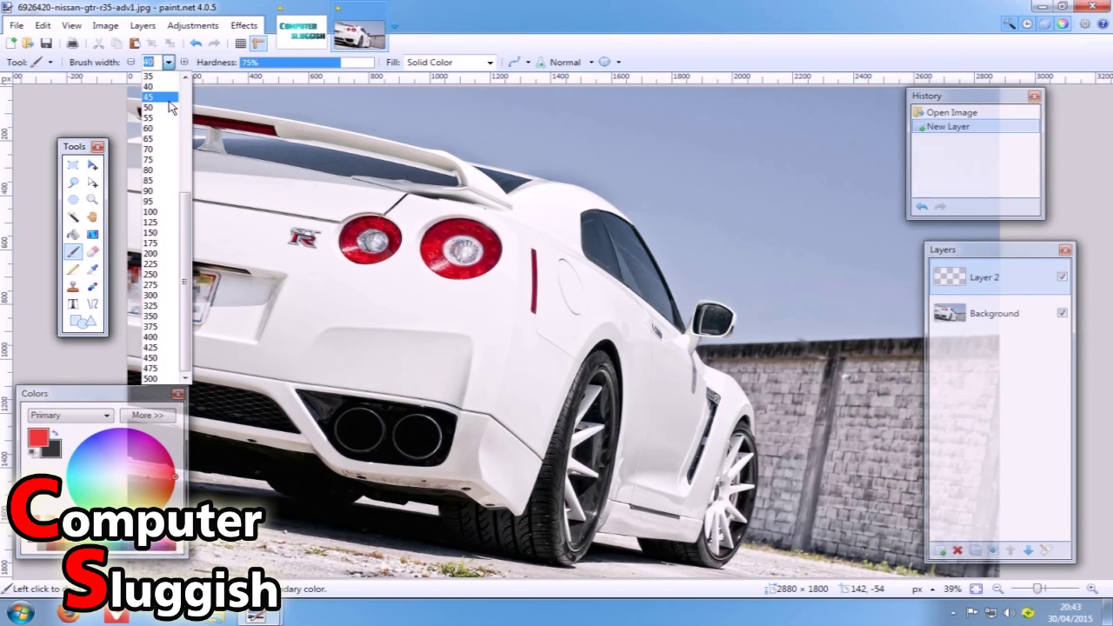
{"action": "left_click", "coordinate": [156, 244]}
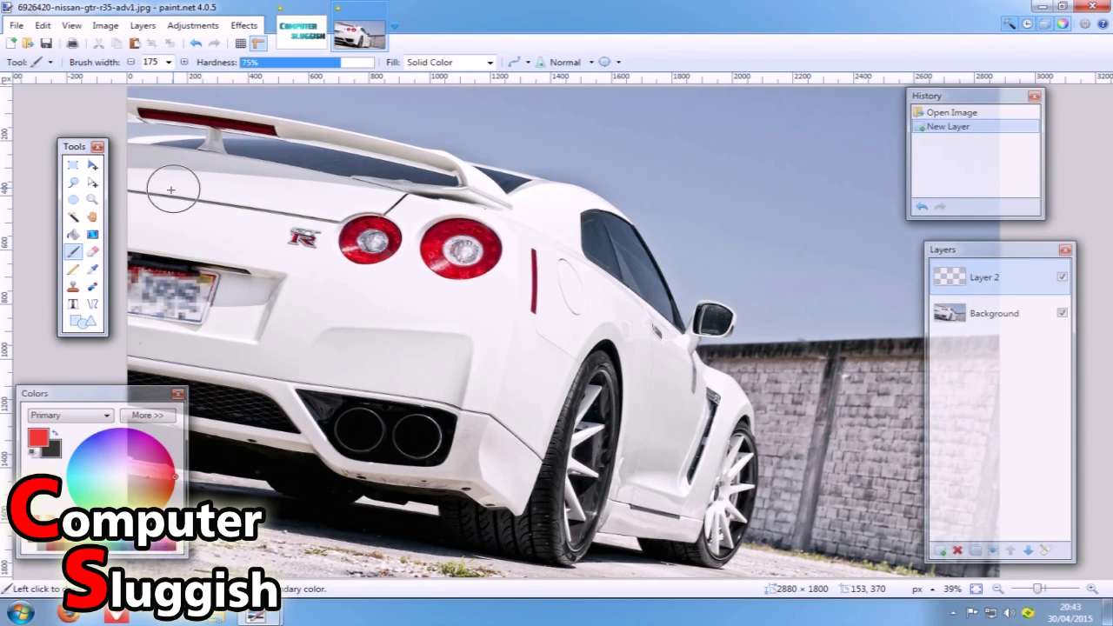
Paint broad red strokes over most of the car body on Layer 2.
{"action": "mouse_move", "coordinate": [145, 160]}
{"action": "left_mouse_down"}
{"action": "mouse_move", "coordinate": [403, 172]}
{"action": "mouse_move", "coordinate": [513, 196]}
{"action": "mouse_move", "coordinate": [604, 236]}
{"action": "mouse_move", "coordinate": [673, 375]}
{"action": "mouse_move", "coordinate": [733, 423]}
{"action": "mouse_move", "coordinate": [724, 464]}
{"action": "mouse_move", "coordinate": [735, 507]}
{"action": "mouse_move", "coordinate": [714, 535]}
{"action": "mouse_move", "coordinate": [668, 532]}
{"action": "mouse_move", "coordinate": [687, 452]}
{"action": "mouse_move", "coordinate": [689, 497]}
{"action": "mouse_move", "coordinate": [674, 454]}
{"action": "mouse_move", "coordinate": [601, 489]}
{"action": "mouse_move", "coordinate": [581, 335]}
{"action": "mouse_move", "coordinate": [539, 366]}
{"action": "mouse_move", "coordinate": [367, 344]}
{"action": "mouse_move", "coordinate": [310, 349]}
{"action": "mouse_move", "coordinate": [486, 353]}
{"action": "mouse_move", "coordinate": [408, 399]}
{"action": "mouse_move", "coordinate": [566, 262]}
{"action": "mouse_move", "coordinate": [545, 283]}
{"action": "mouse_move", "coordinate": [425, 303]}
{"action": "mouse_move", "coordinate": [450, 225]}
{"action": "mouse_move", "coordinate": [328, 318]}
{"action": "mouse_move", "coordinate": [161, 344]}
{"action": "mouse_move", "coordinate": [142, 258]}
{"action": "mouse_move", "coordinate": [134, 281]}
{"action": "mouse_move", "coordinate": [154, 198]}
{"action": "mouse_move", "coordinate": [126, 192]}
{"action": "mouse_move", "coordinate": [286, 241]}
{"action": "mouse_move", "coordinate": [331, 213]}
{"action": "mouse_move", "coordinate": [308, 193]}
{"action": "mouse_move", "coordinate": [455, 217]}
{"action": "mouse_move", "coordinate": [340, 199]}
{"action": "mouse_move", "coordinate": [569, 255]}
{"action": "mouse_move", "coordinate": [665, 432]}
{"action": "mouse_move", "coordinate": [448, 465]}
{"action": "mouse_move", "coordinate": [374, 456]}
{"action": "mouse_move", "coordinate": [301, 416]}
{"action": "mouse_move", "coordinate": [291, 469]}
{"action": "mouse_move", "coordinate": [375, 459]}
{"action": "mouse_move", "coordinate": [453, 483]}
{"action": "mouse_move", "coordinate": [469, 526]}
{"action": "mouse_move", "coordinate": [545, 537]}
{"action": "mouse_move", "coordinate": [519, 492]}
{"action": "mouse_move", "coordinate": [551, 499]}
{"action": "mouse_move", "coordinate": [565, 535]}
{"action": "mouse_move", "coordinate": [619, 492]}
{"action": "mouse_move", "coordinate": [607, 514]}
{"action": "mouse_move", "coordinate": [664, 510]}
{"action": "mouse_move", "coordinate": [654, 520]}
{"action": "mouse_move", "coordinate": [597, 512]}
{"action": "mouse_move", "coordinate": [655, 521]}
{"action": "mouse_move", "coordinate": [701, 455]}
{"action": "mouse_move", "coordinate": [693, 392]}
{"action": "mouse_move", "coordinate": [856, 357]}
{"action": "left_mouse_up"}
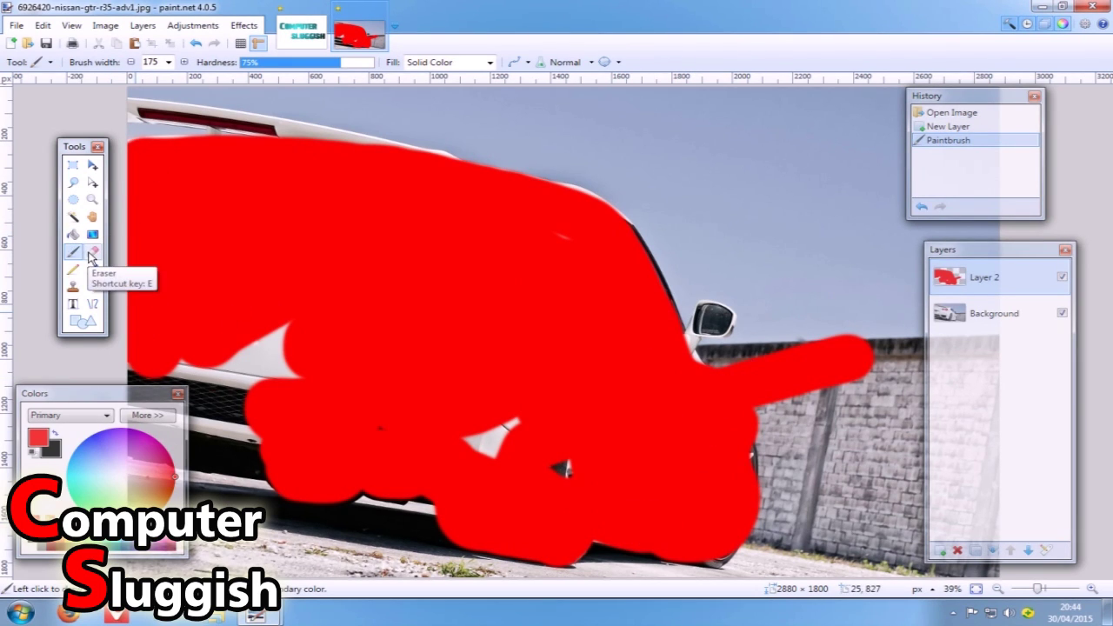
{"action": "left_click", "coordinate": [92, 253]}
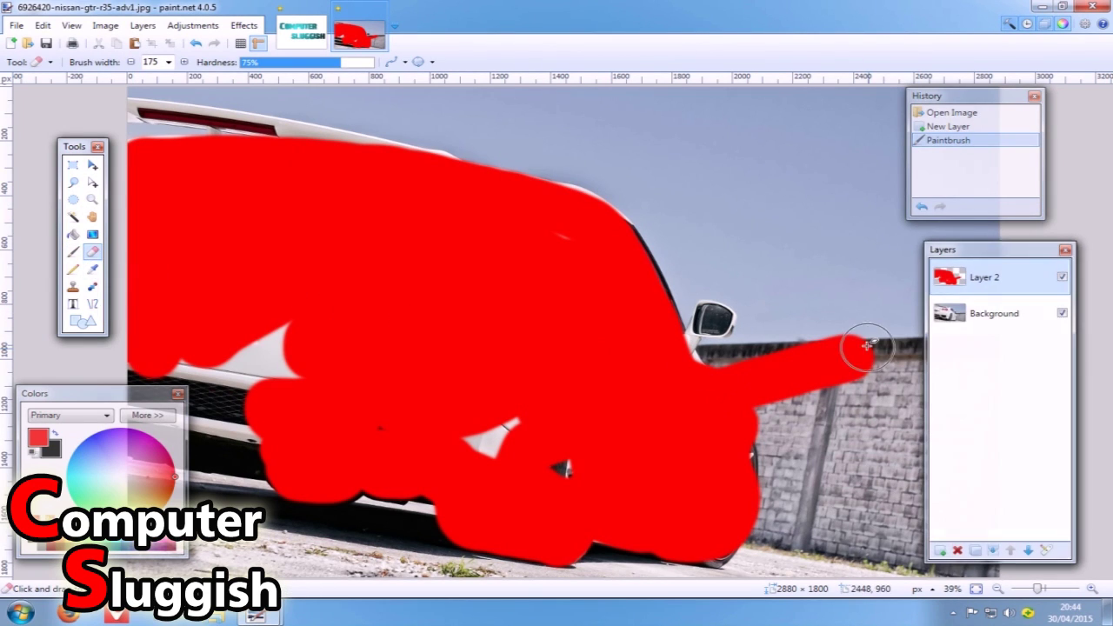
Erase the stray red streak on the wall and fill gaps along the car's rear edge.
{"action": "mouse_move", "coordinate": [852, 322]}
{"action": "left_mouse_down"}
{"action": "mouse_move", "coordinate": [867, 397]}
{"action": "mouse_move", "coordinate": [830, 400]}
{"action": "mouse_move", "coordinate": [809, 331]}
{"action": "mouse_move", "coordinate": [787, 341]}
{"action": "mouse_move", "coordinate": [752, 359]}
{"action": "left_mouse_up"}
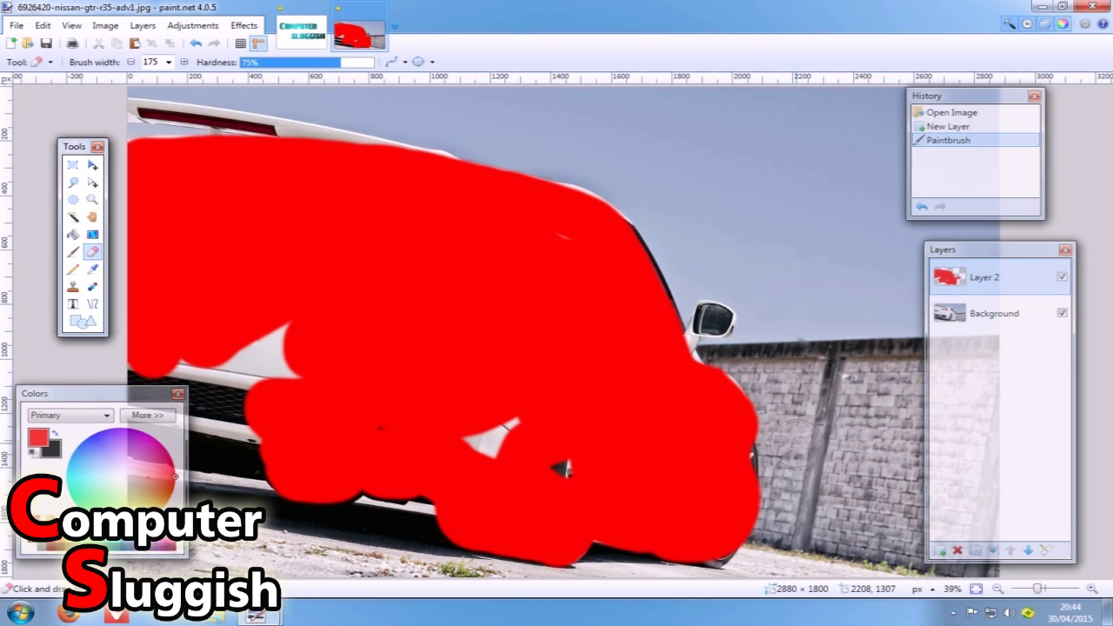
{"action": "left_click_drag", "start_coordinate": [793, 444], "coordinate": [793, 444]}
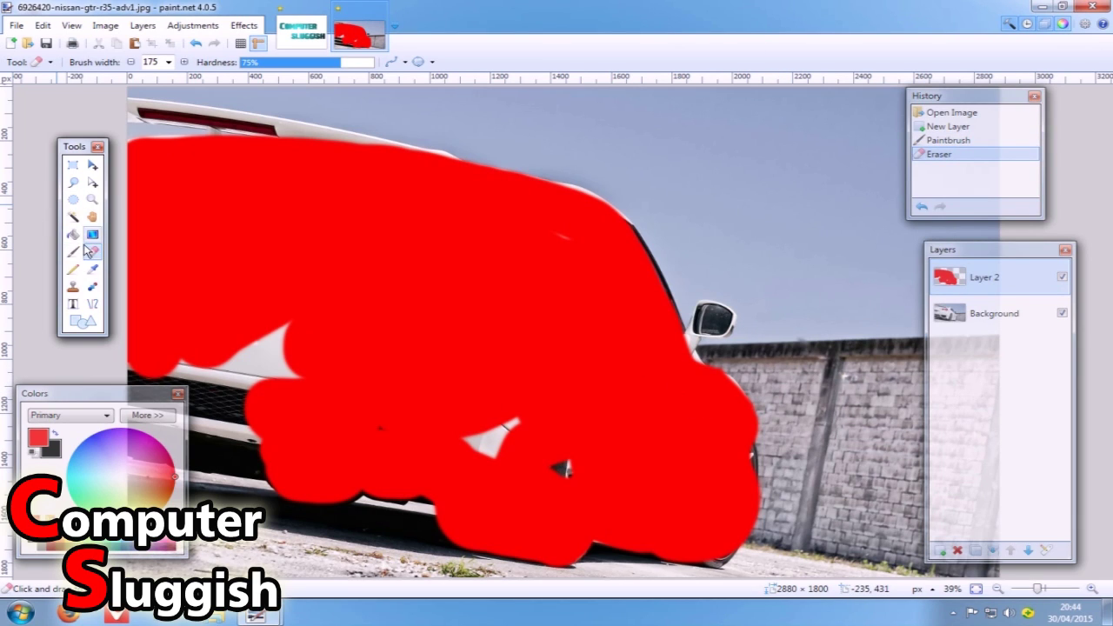
{"action": "left_click", "coordinate": [74, 251]}
{"action": "left_click", "coordinate": [717, 398]}
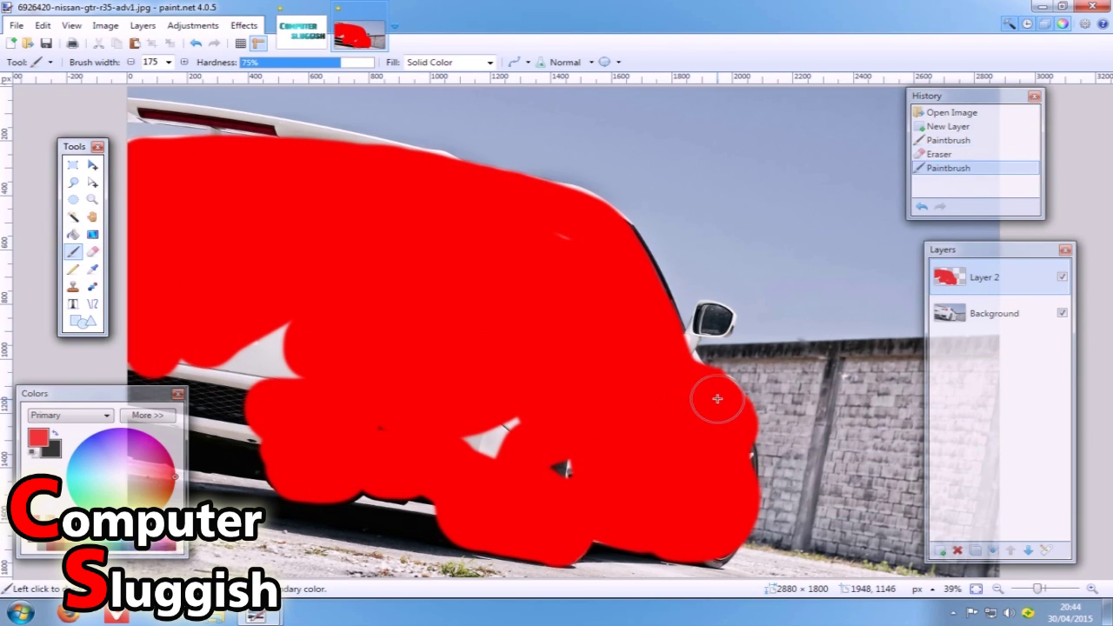
{"action": "left_click", "coordinate": [713, 390]}
{"action": "left_click", "coordinate": [683, 373]}
{"action": "left_click", "coordinate": [666, 348]}
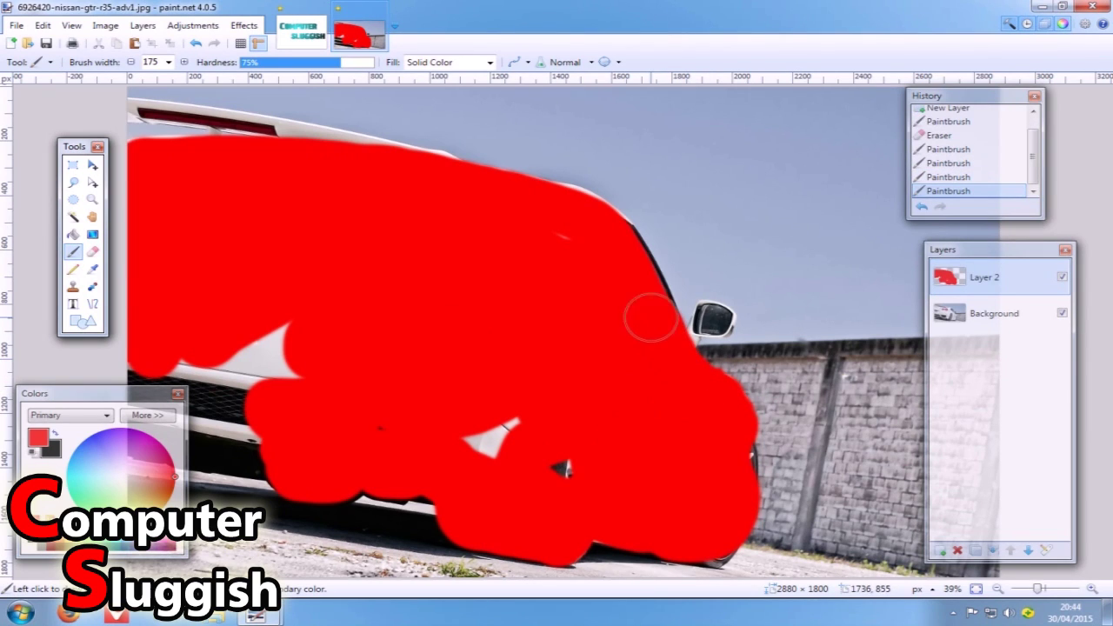
Paint red over remaining gaps inside the mask, the front bumper and the roof edge.
{"action": "left_click", "coordinate": [491, 437]}
{"action": "left_click", "coordinate": [561, 469]}
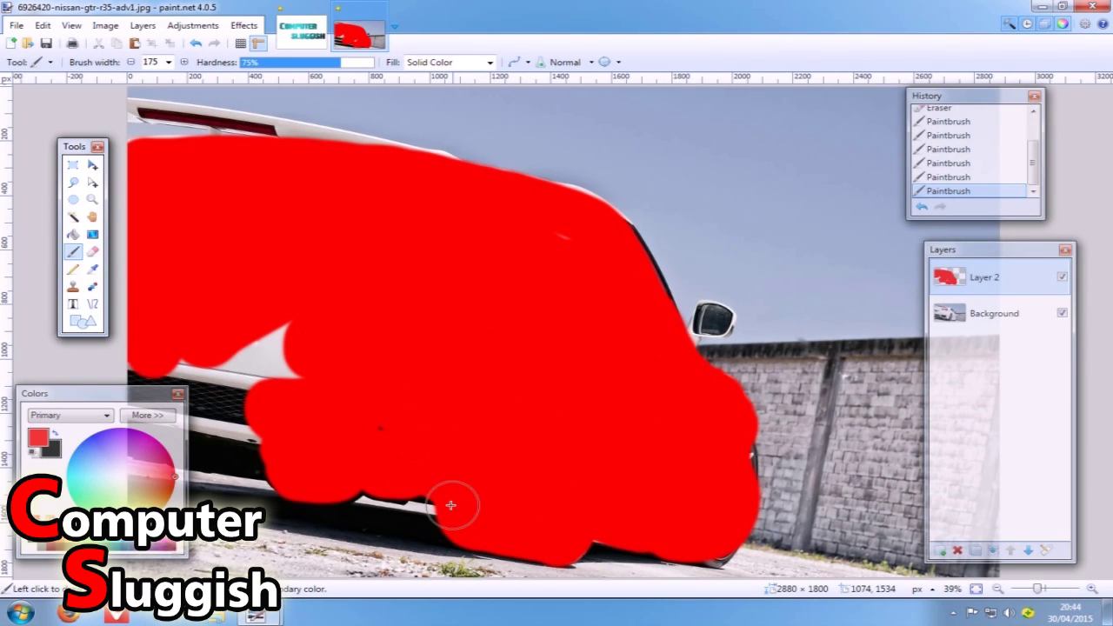
{"action": "left_click", "coordinate": [265, 452]}
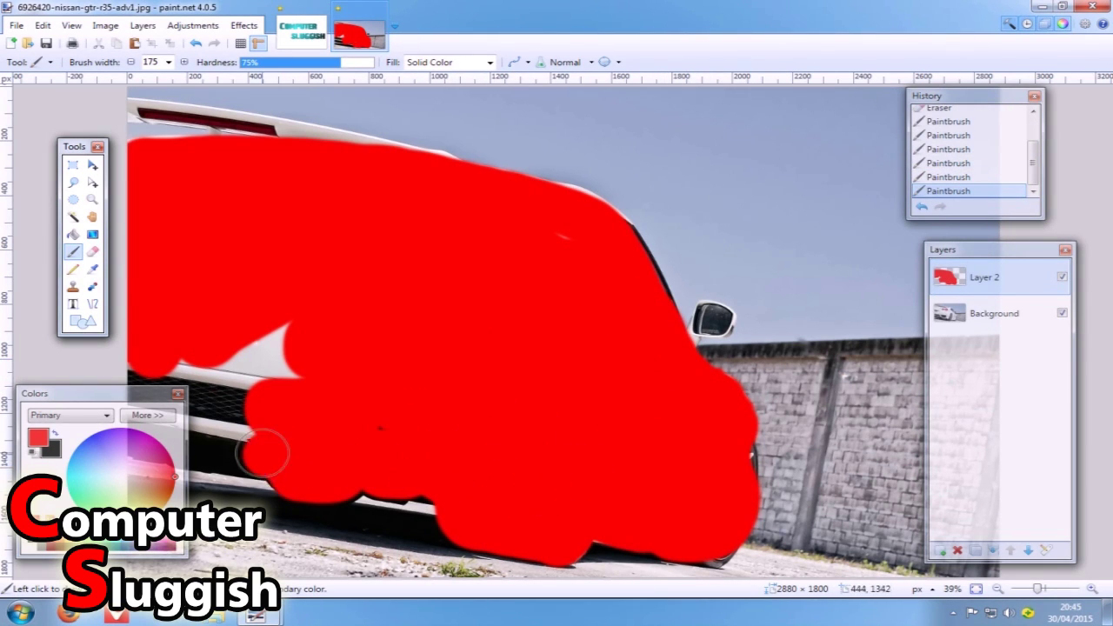
{"action": "left_click_drag", "start_coordinate": [265, 452], "coordinate": [222, 448]}
{"action": "left_click_drag", "start_coordinate": [115, 395], "coordinate": [819, 124]}
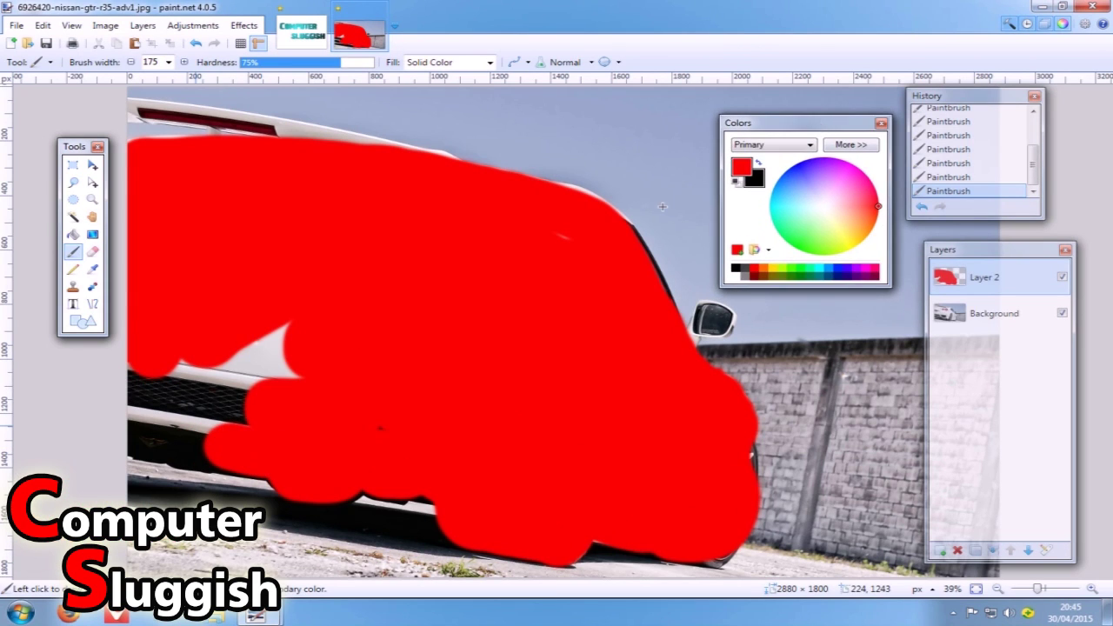
{"action": "mouse_move", "coordinate": [218, 442]}
{"action": "left_mouse_down"}
{"action": "mouse_move", "coordinate": [139, 439]}
{"action": "mouse_move", "coordinate": [143, 402]}
{"action": "mouse_move", "coordinate": [181, 399]}
{"action": "mouse_move", "coordinate": [350, 301]}
{"action": "mouse_move", "coordinate": [313, 339]}
{"action": "mouse_move", "coordinate": [365, 308]}
{"action": "left_mouse_up"}
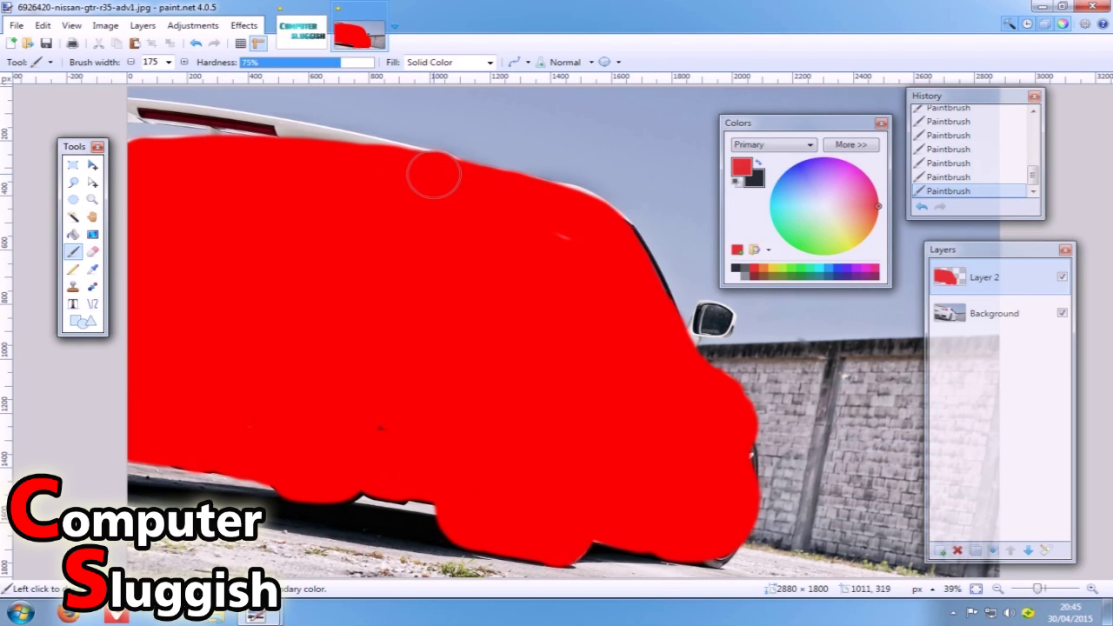
{"action": "left_click_drag", "start_coordinate": [433, 175], "coordinate": [214, 134]}
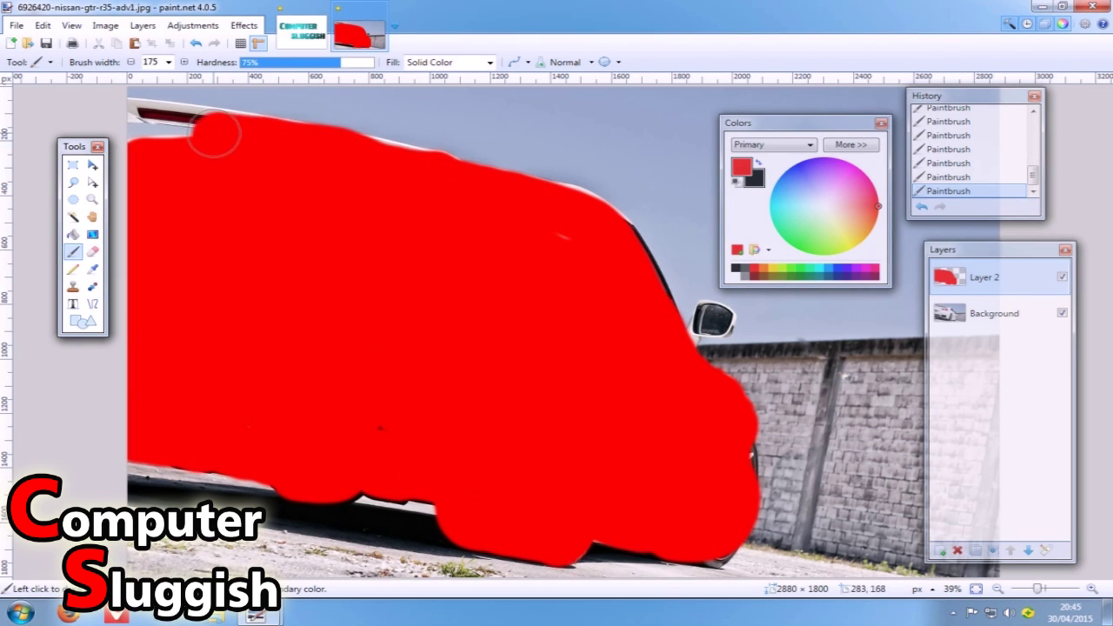
Narrow the brush width to 50.
{"action": "left_click", "coordinate": [168, 62]}
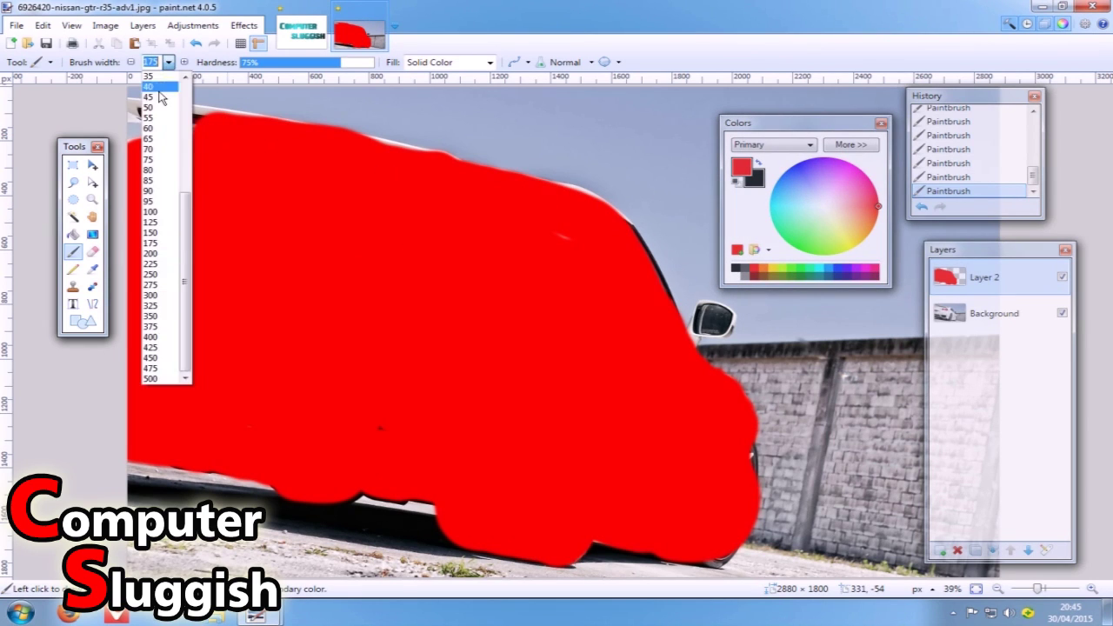
{"action": "left_click", "coordinate": [156, 107]}
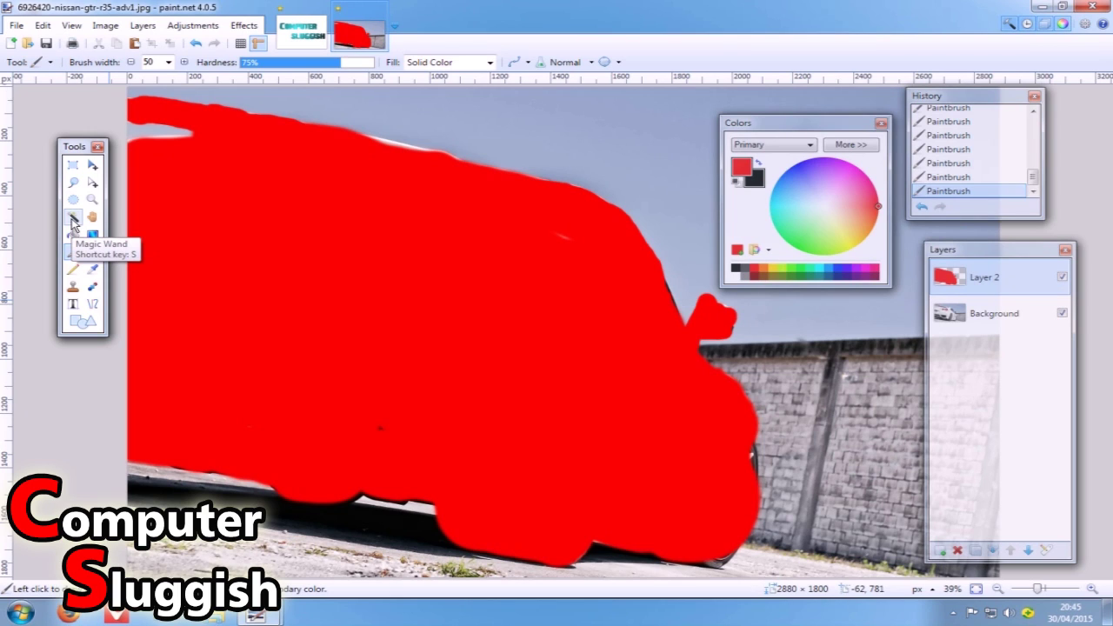
{"action": "left_click", "coordinate": [73, 219]}
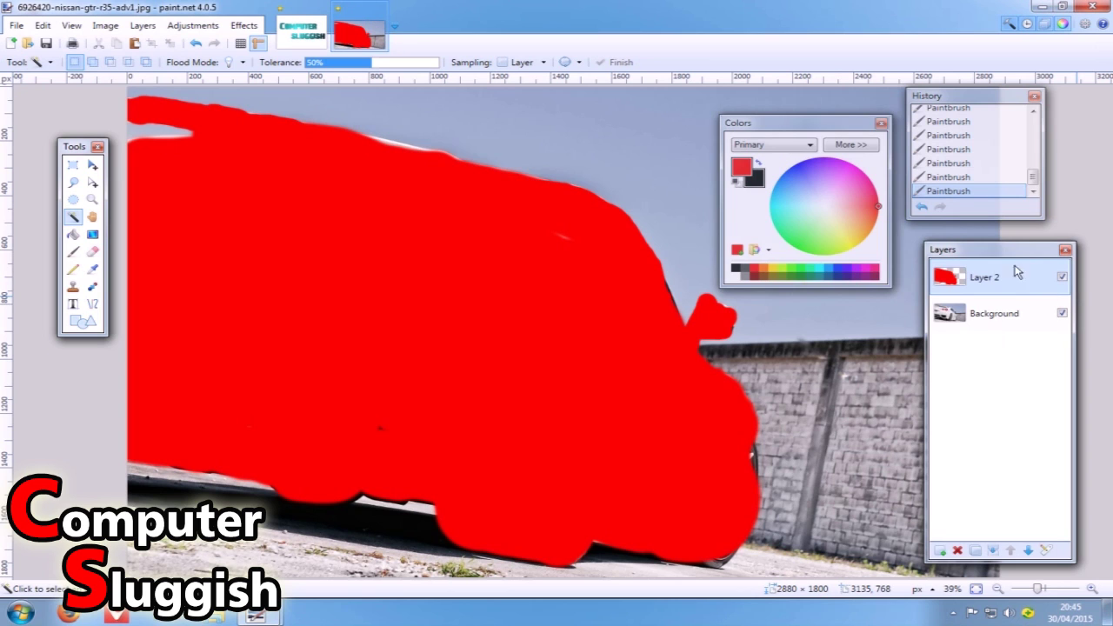
Magic-wand the area outside the red mask and delete it from the Background layer.
{"action": "left_click", "coordinate": [637, 136]}
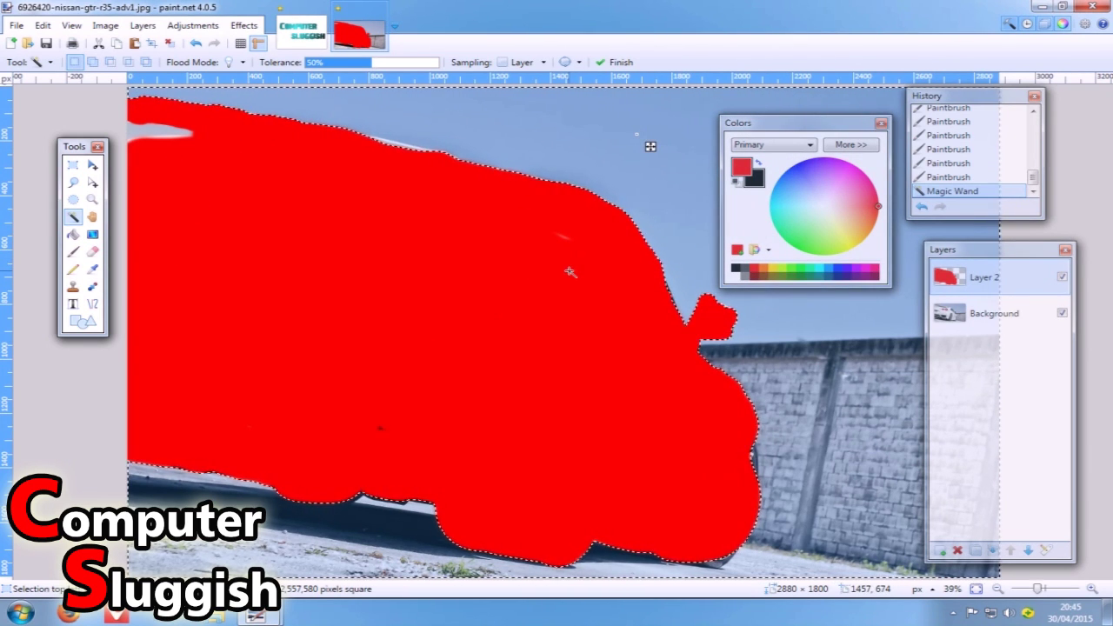
{"action": "left_click", "coordinate": [998, 322]}
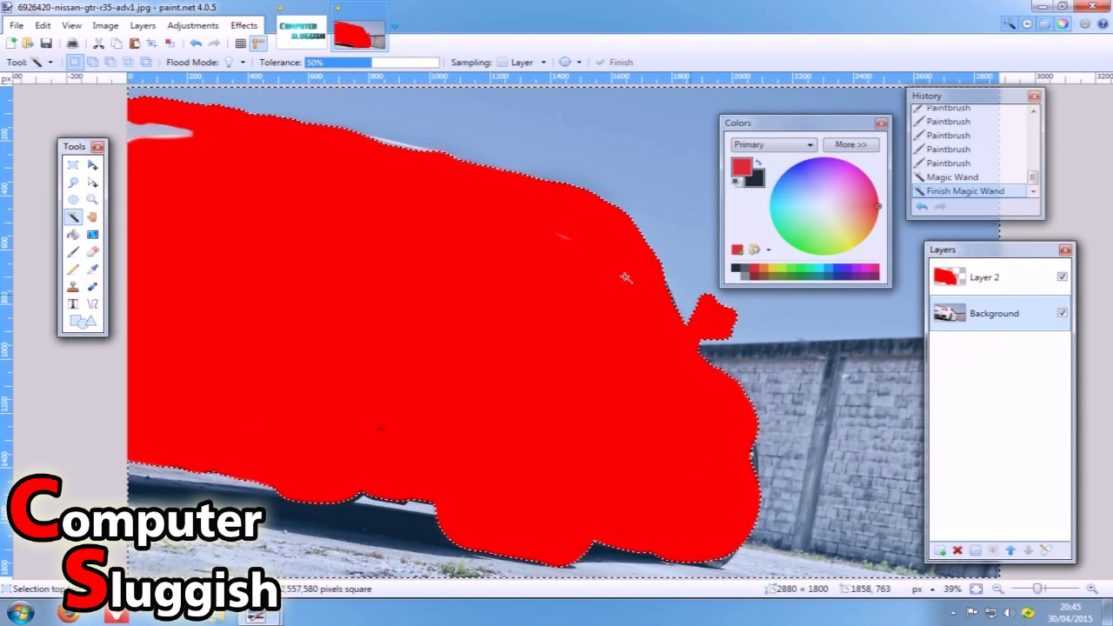
{"action": "key", "text": "Delete"}
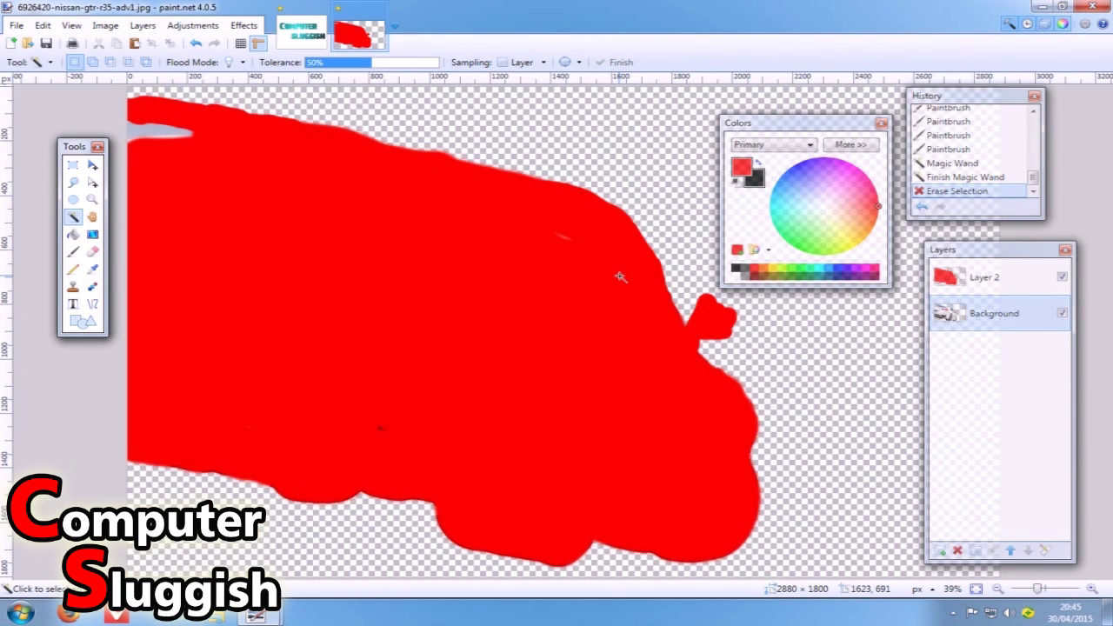
Select the leftover top-left patch and delete it from the Background layer.
{"action": "left_click", "coordinate": [989, 278]}
{"action": "left_click", "coordinate": [166, 142]}
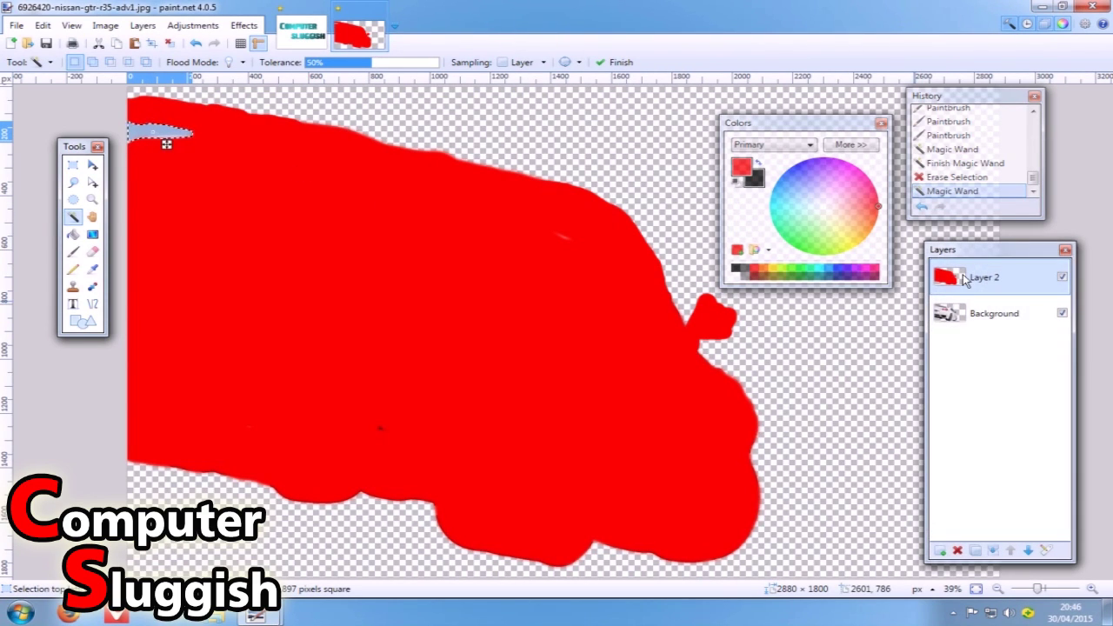
{"action": "key", "text": "Delete"}
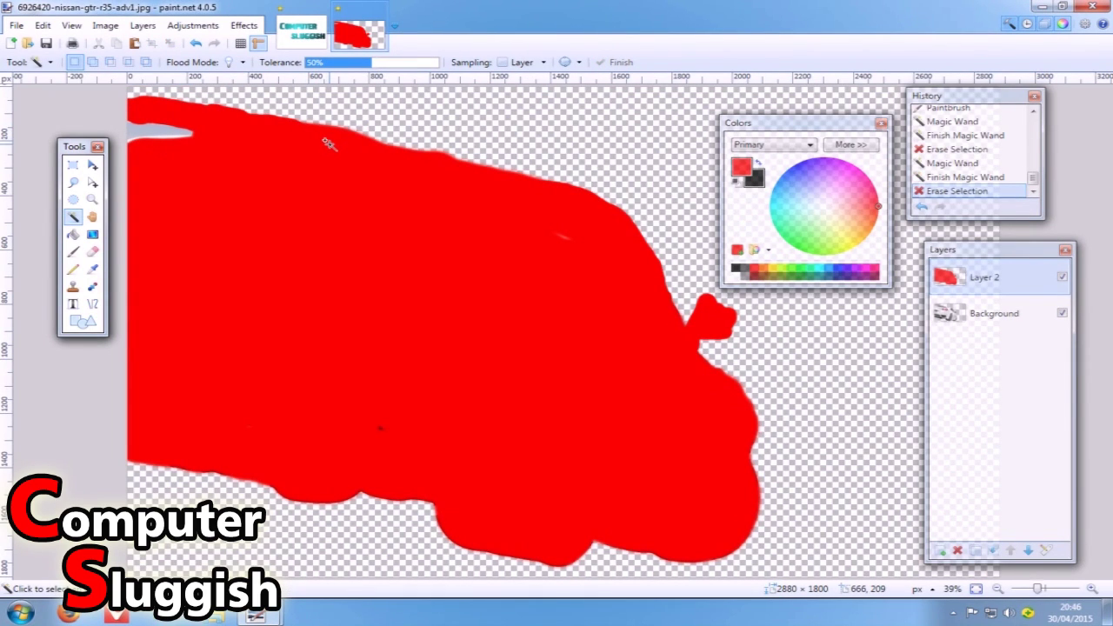
{"action": "key", "text": "ctrl+z"}
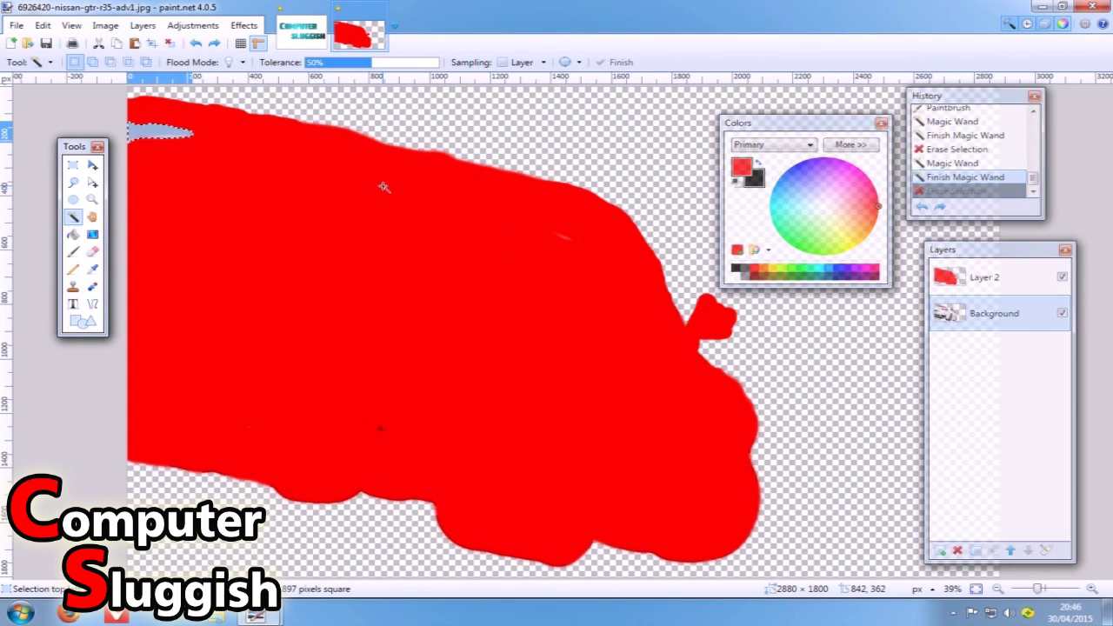
{"action": "key", "text": "Delete"}
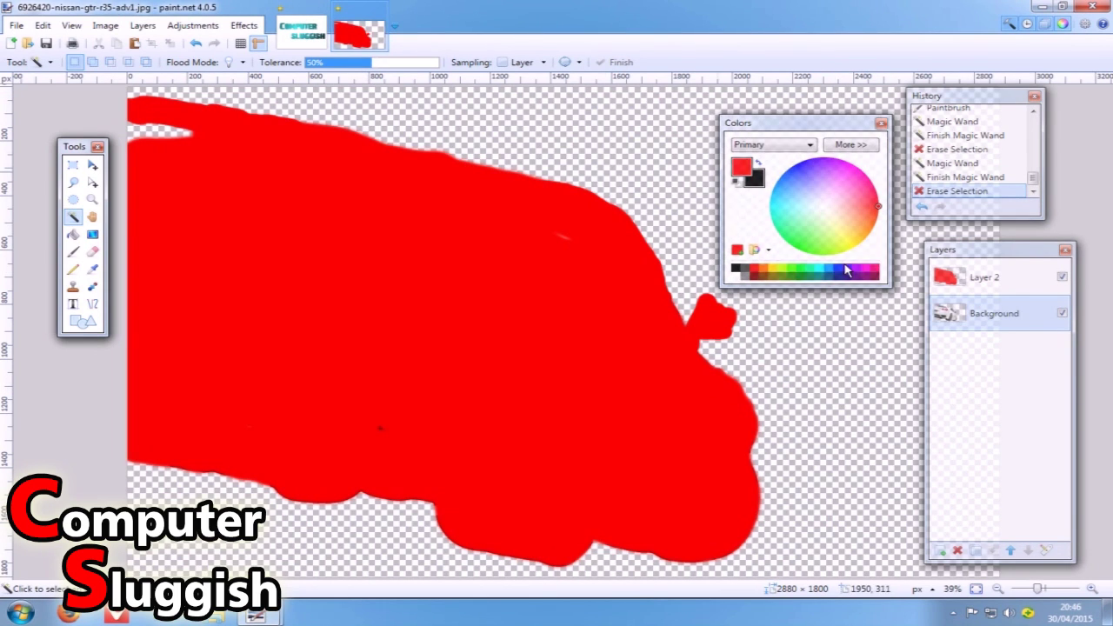
Delete the red mask Layer 2 and zoom to inspect the cut-out car.
{"action": "left_click", "coordinate": [1023, 287]}
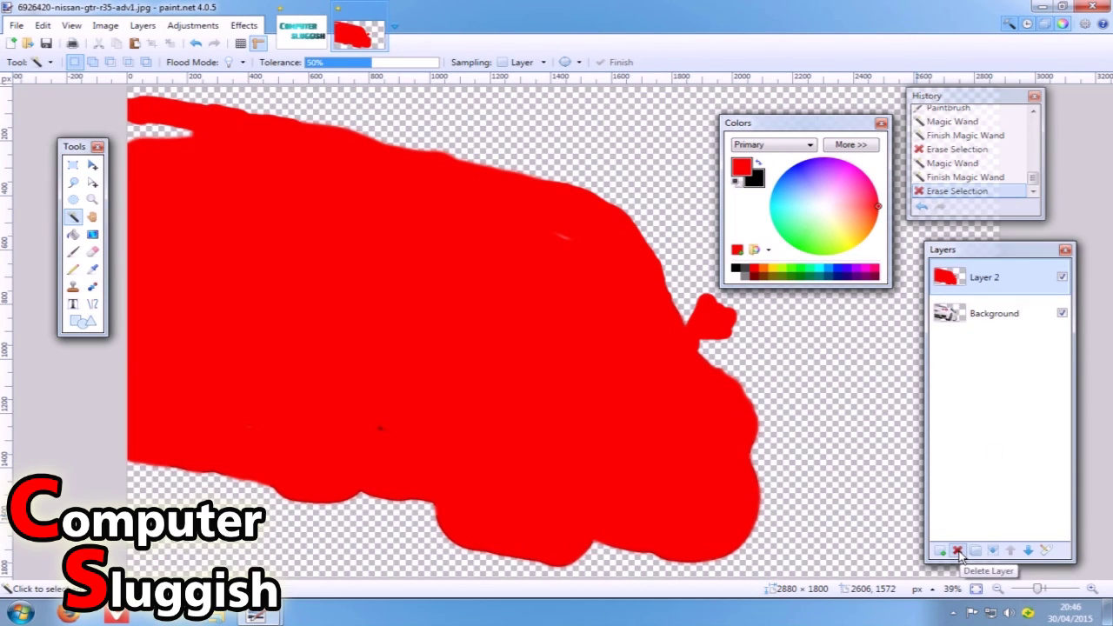
{"action": "left_click", "coordinate": [957, 551]}
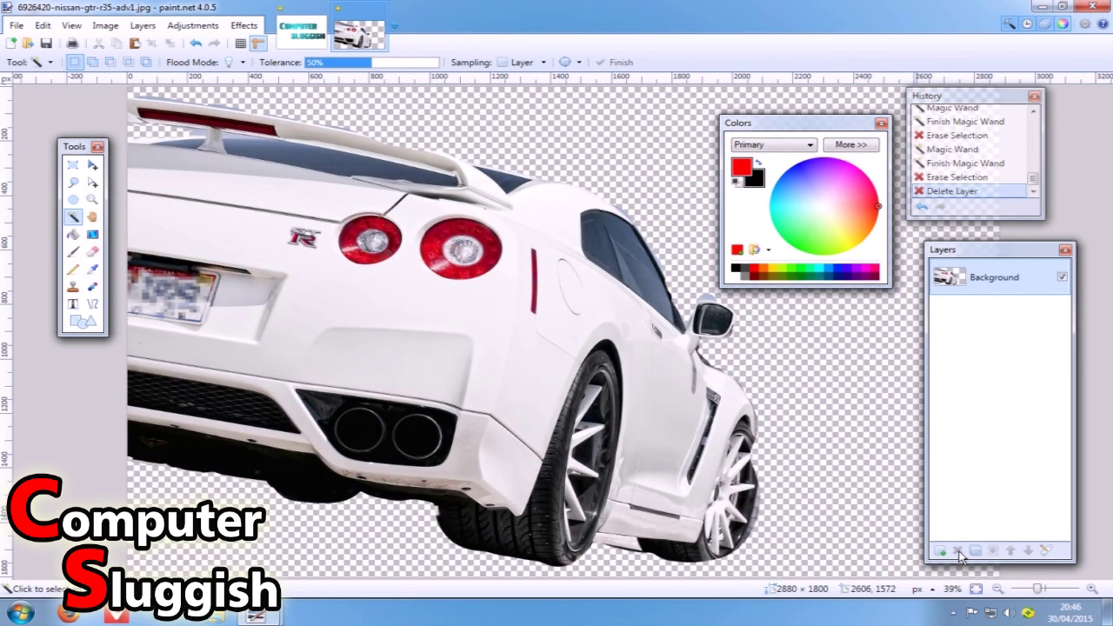
{"action": "scroll", "coordinate": [839, 472], "scroll_direction": "down", "scroll_amount": 2}
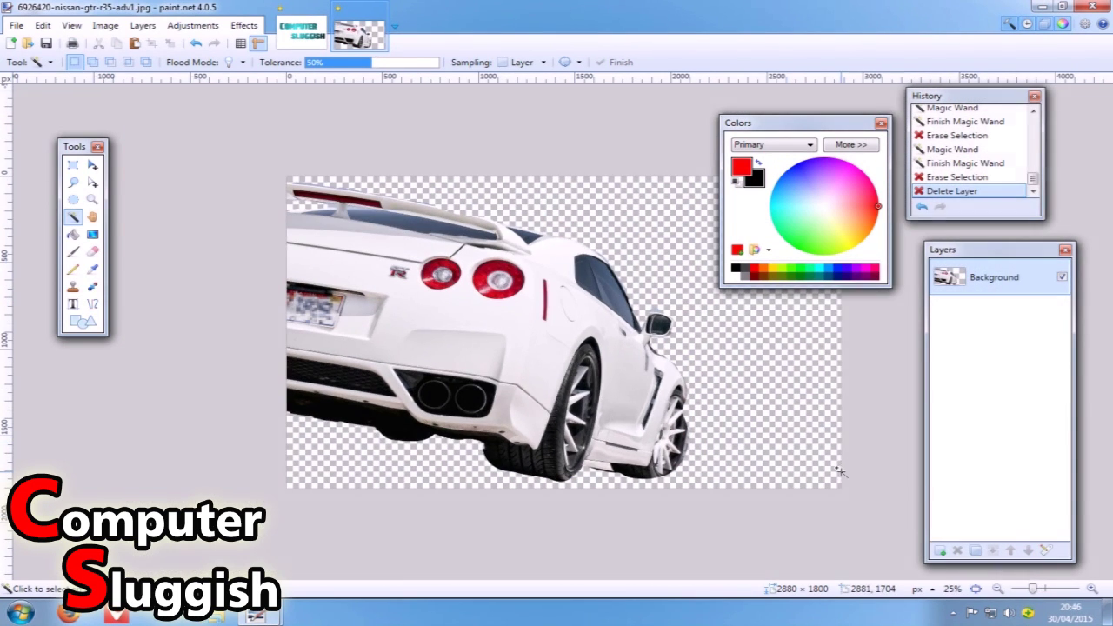
{"action": "scroll", "coordinate": [721, 426], "scroll_direction": "up", "scroll_amount": 2}
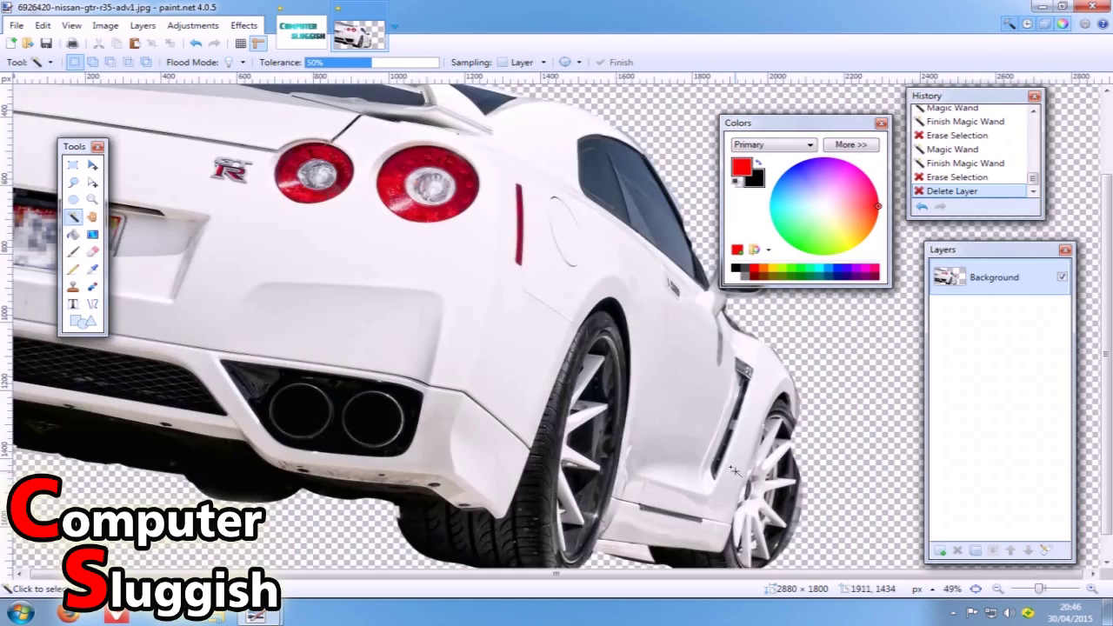
{"action": "scroll", "coordinate": [703, 432], "scroll_direction": "down", "scroll_amount": 2}
{"action": "scroll", "coordinate": [654, 303], "scroll_direction": "up", "scroll_amount": 1}
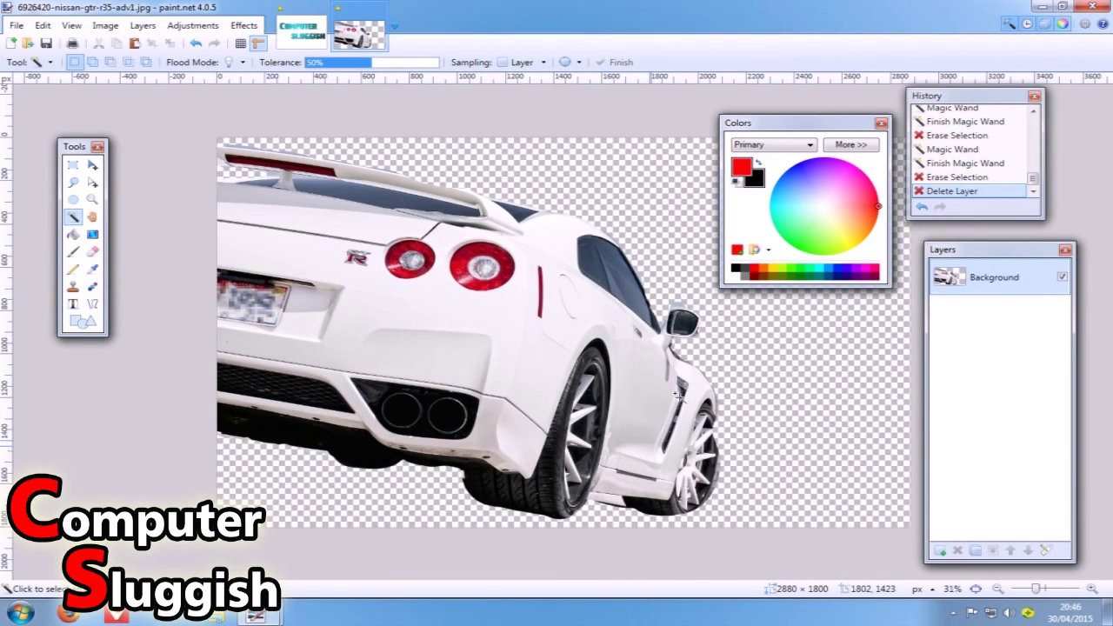
Move the Colors and Tools windows away from the image.
{"action": "left_click_drag", "start_coordinate": [757, 131], "coordinate": [69, 393]}
{"action": "left_click_drag", "start_coordinate": [74, 148], "coordinate": [86, 127]}
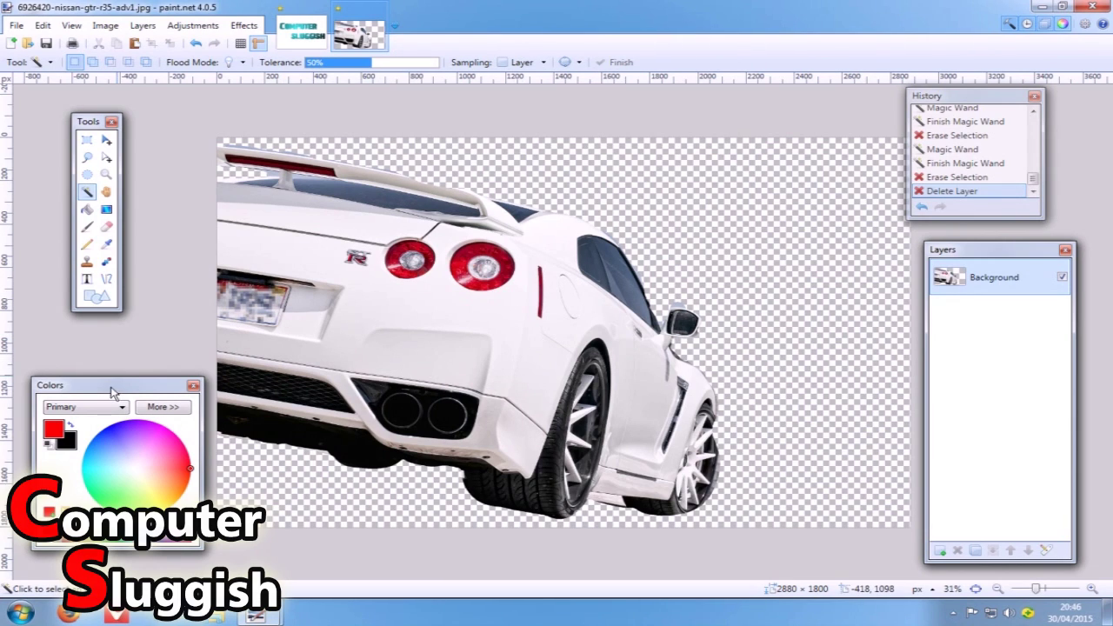
{"action": "left_click_drag", "start_coordinate": [121, 390], "coordinate": [105, 370]}
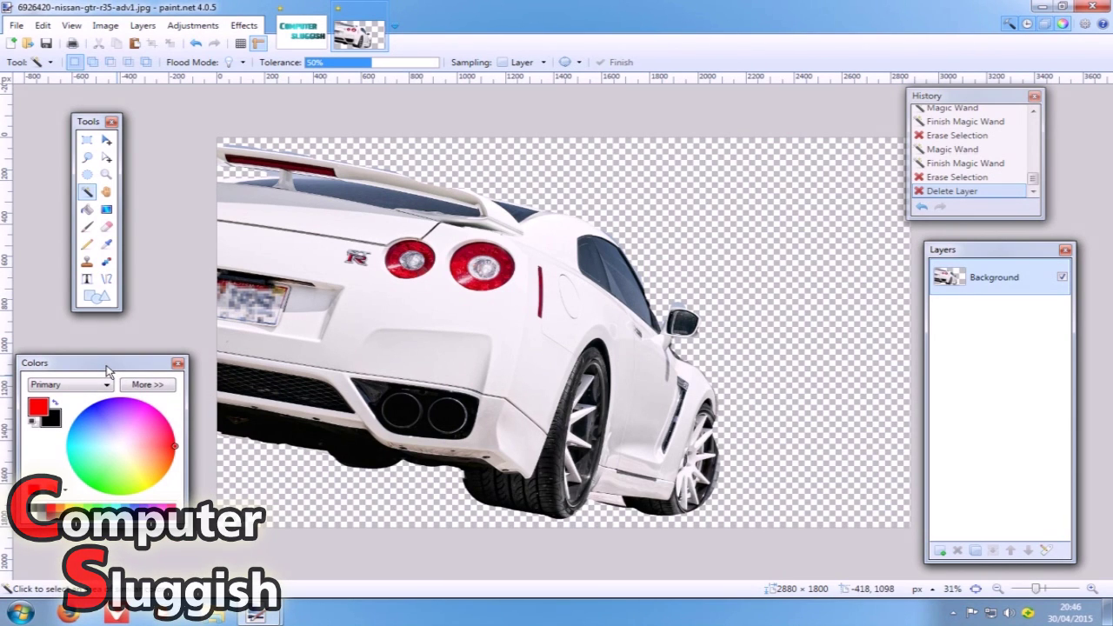